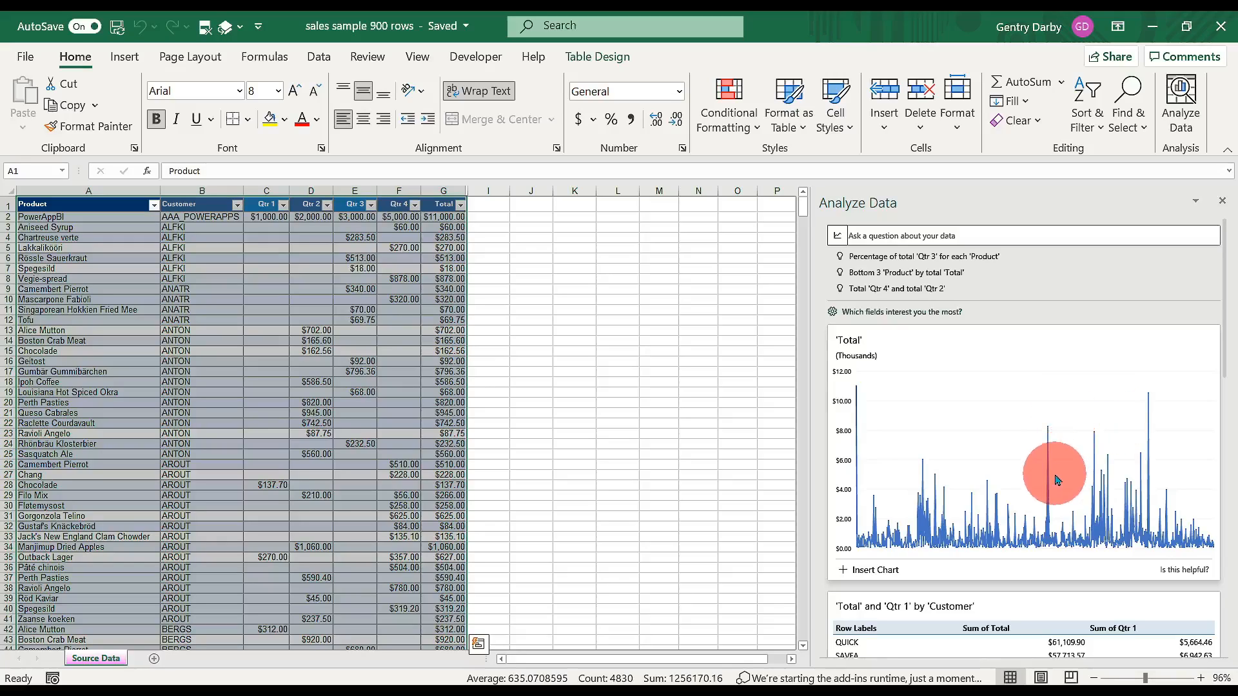
scroll(1033, 443, down, 2)
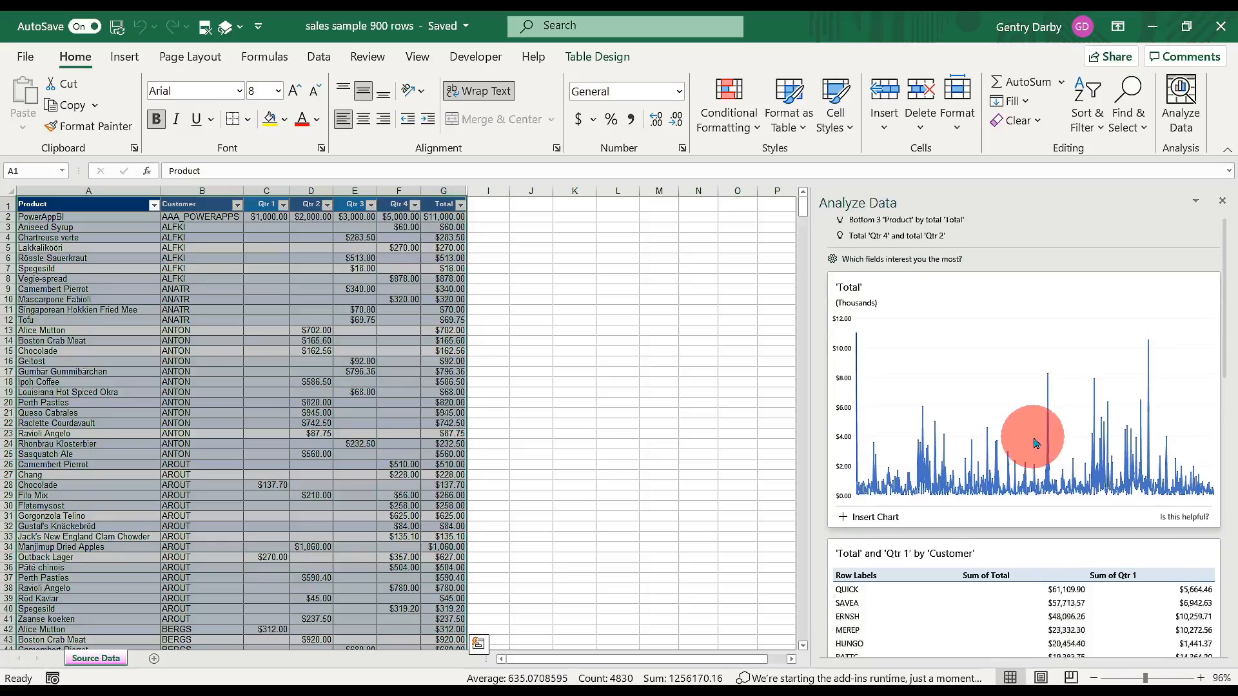
scroll(1034, 443, up, 2)
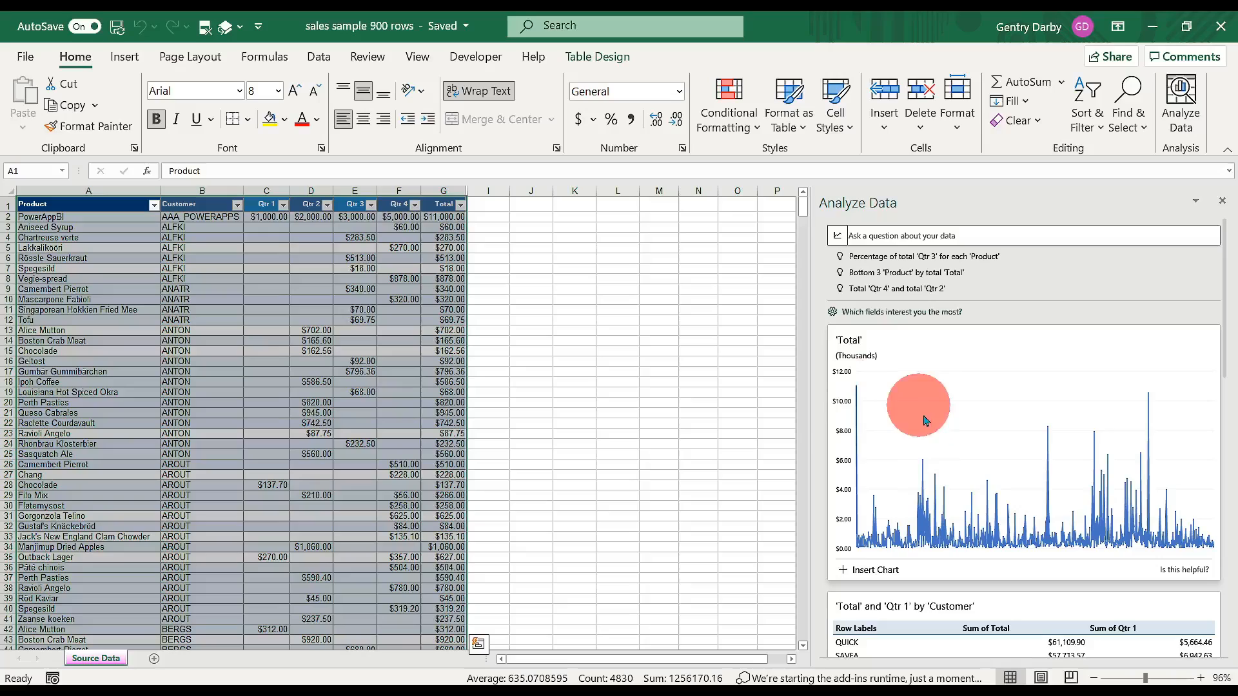
scroll(929, 470, down, 5)
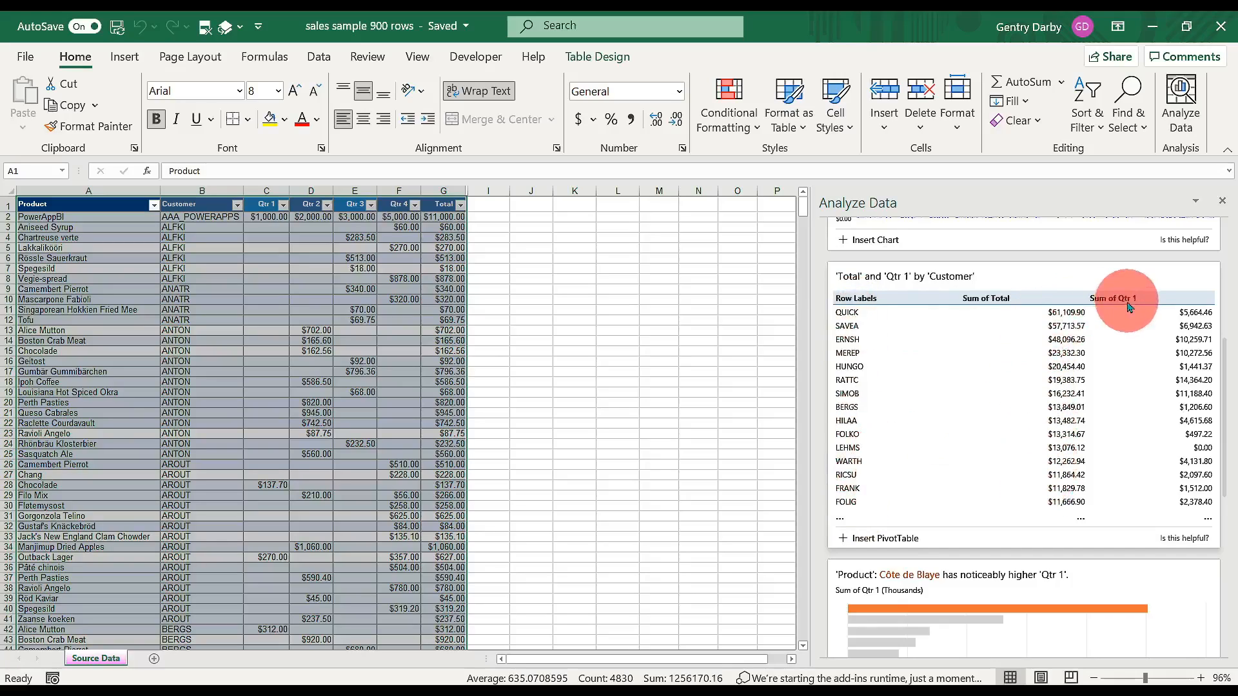
scroll(954, 506, down, 4)
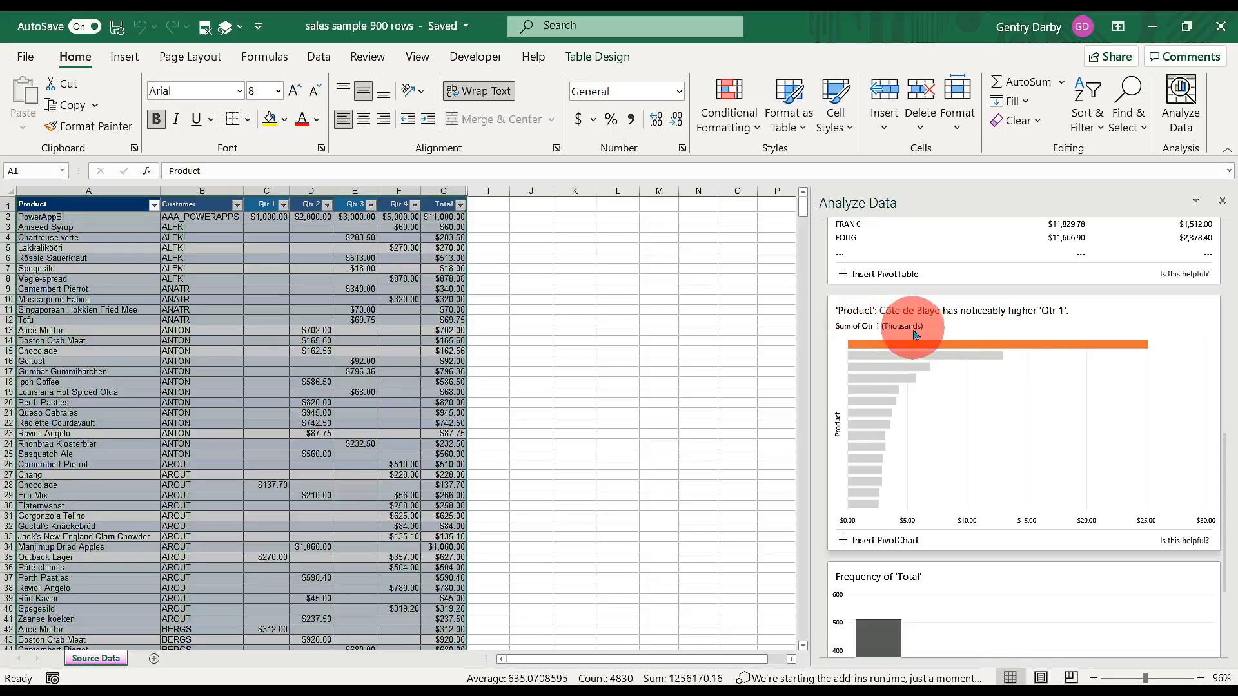
scroll(927, 411, down, 3)
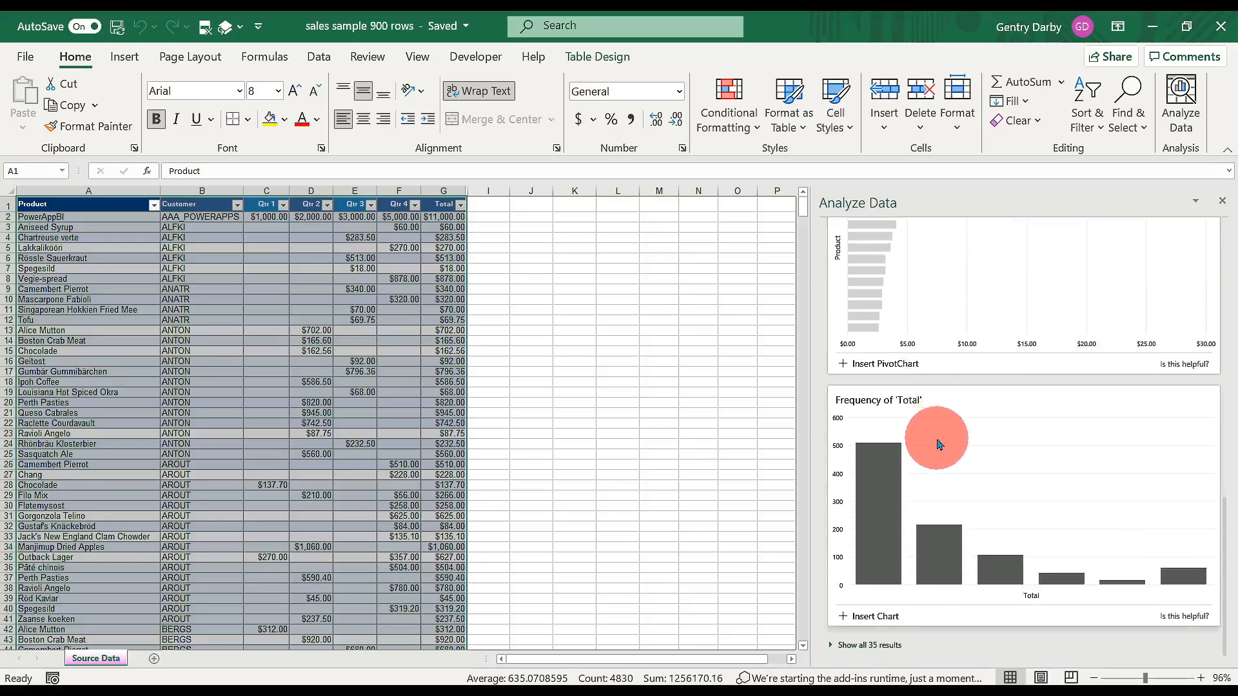
scroll(943, 443, up, 8)
scroll(943, 443, down, 8)
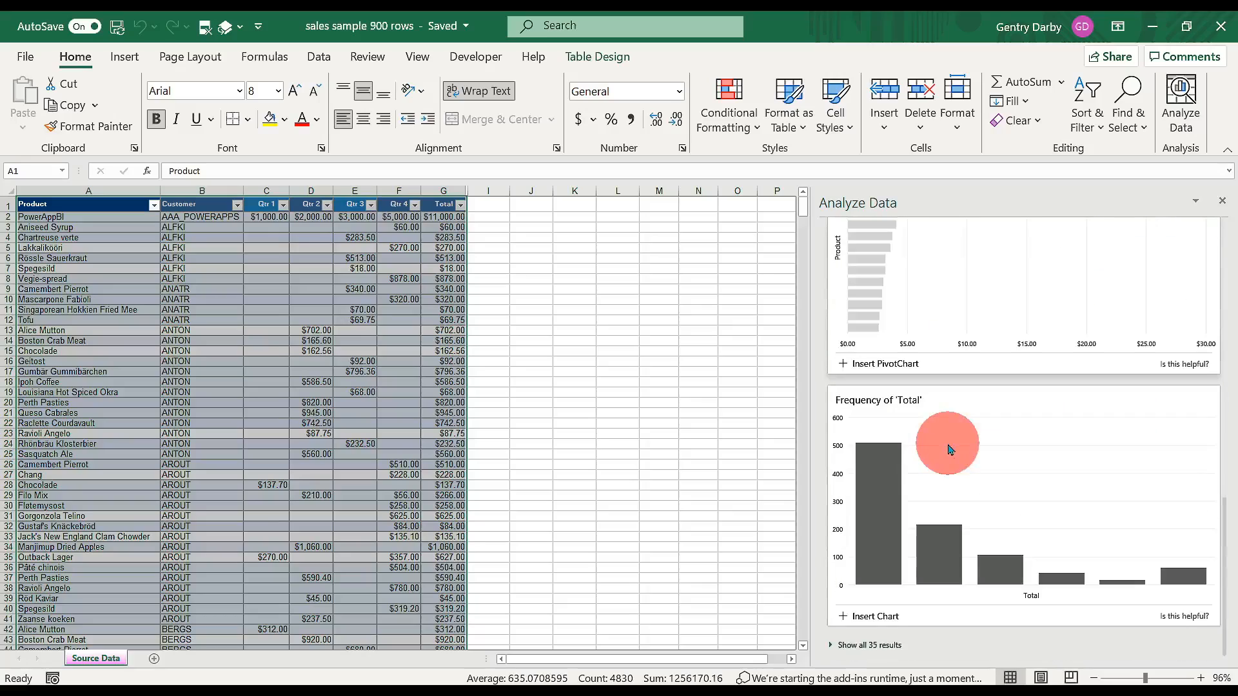
Expand Analyze Data to all 35 insight results and scroll through every card
click(863, 646)
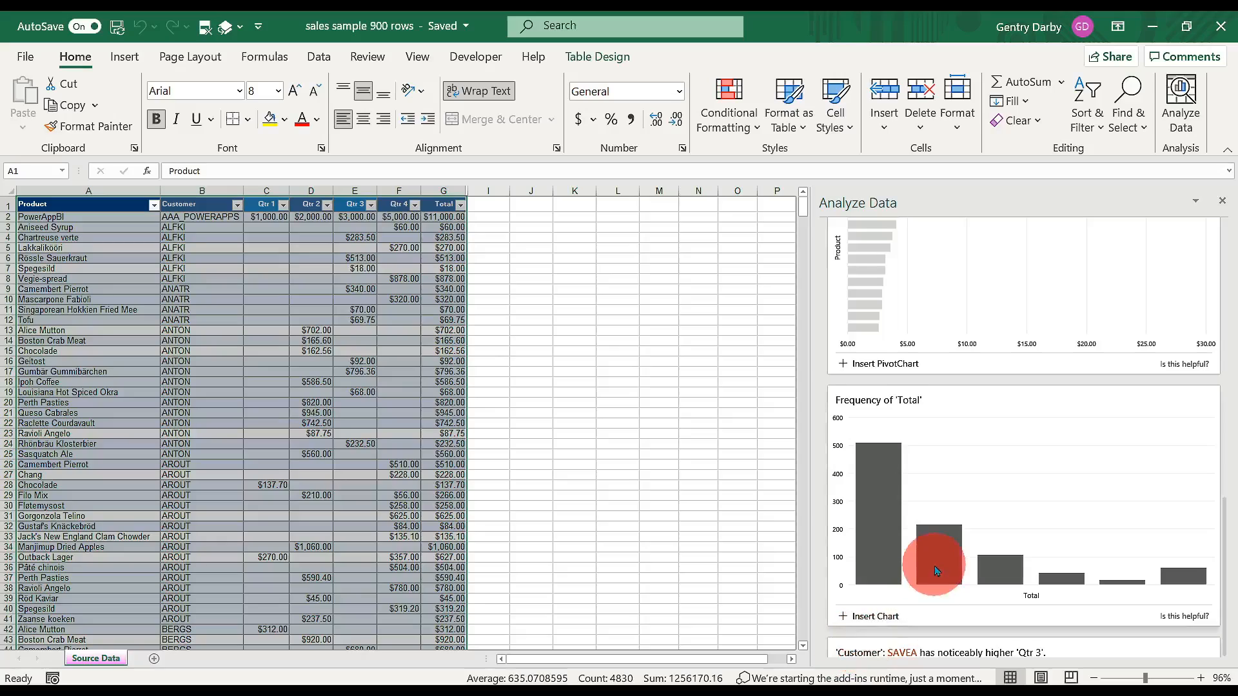
scroll(938, 568, down, 5)
scroll(937, 570, down, 1)
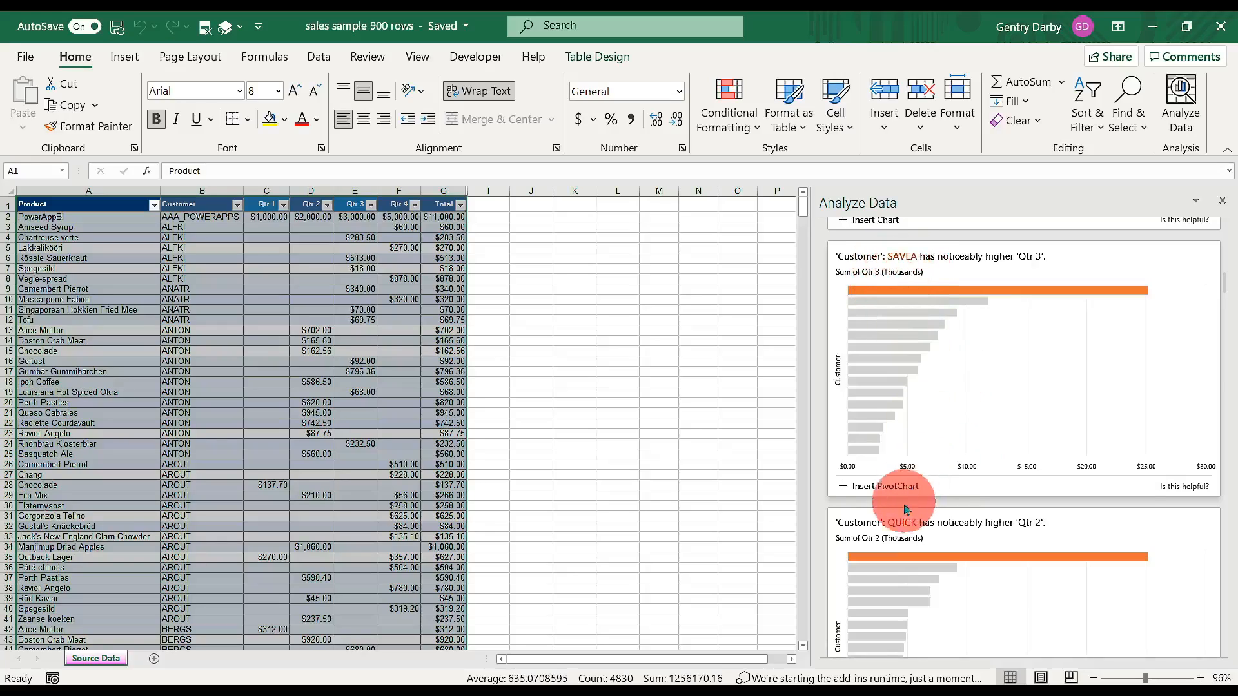
scroll(955, 531, down, 1)
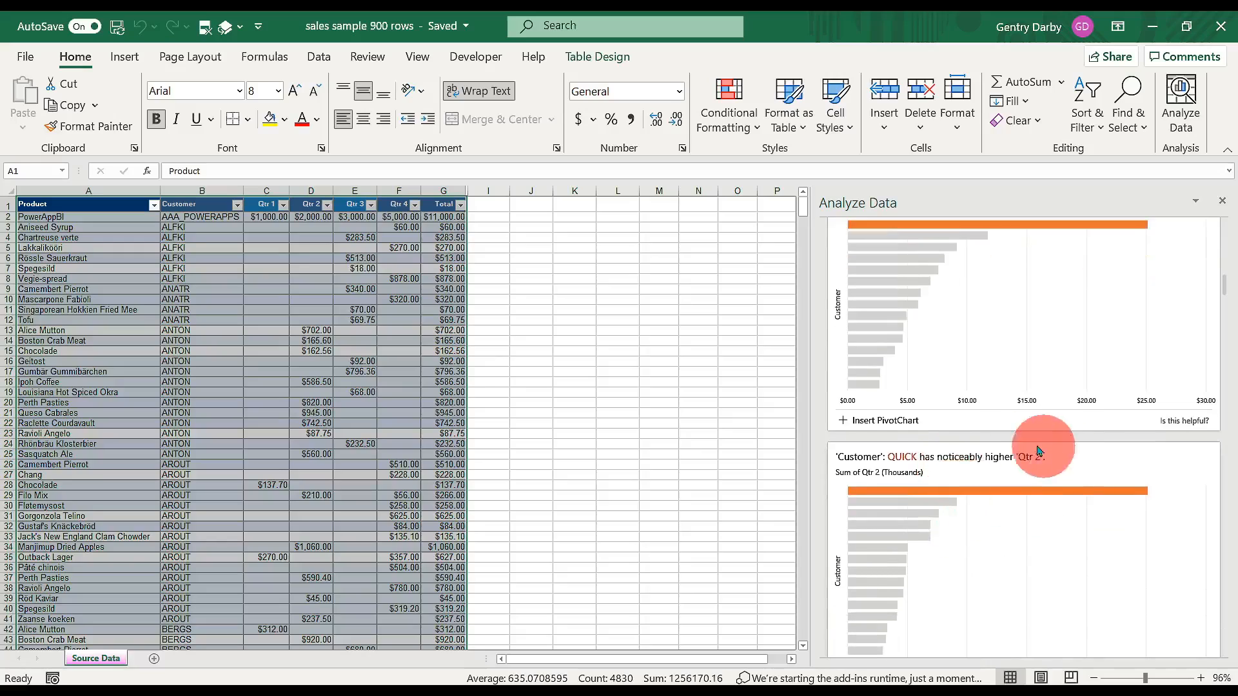
scroll(993, 516, down, 10)
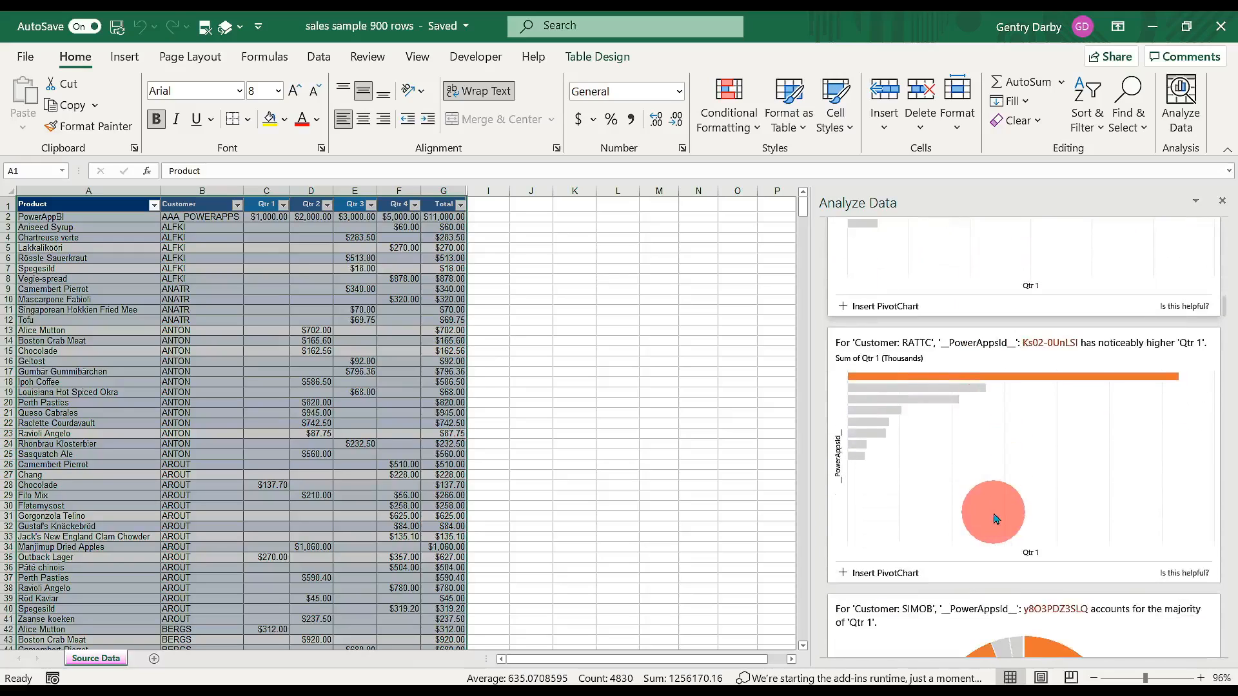
scroll(995, 518, down, 3)
scroll(1000, 516, down, 2)
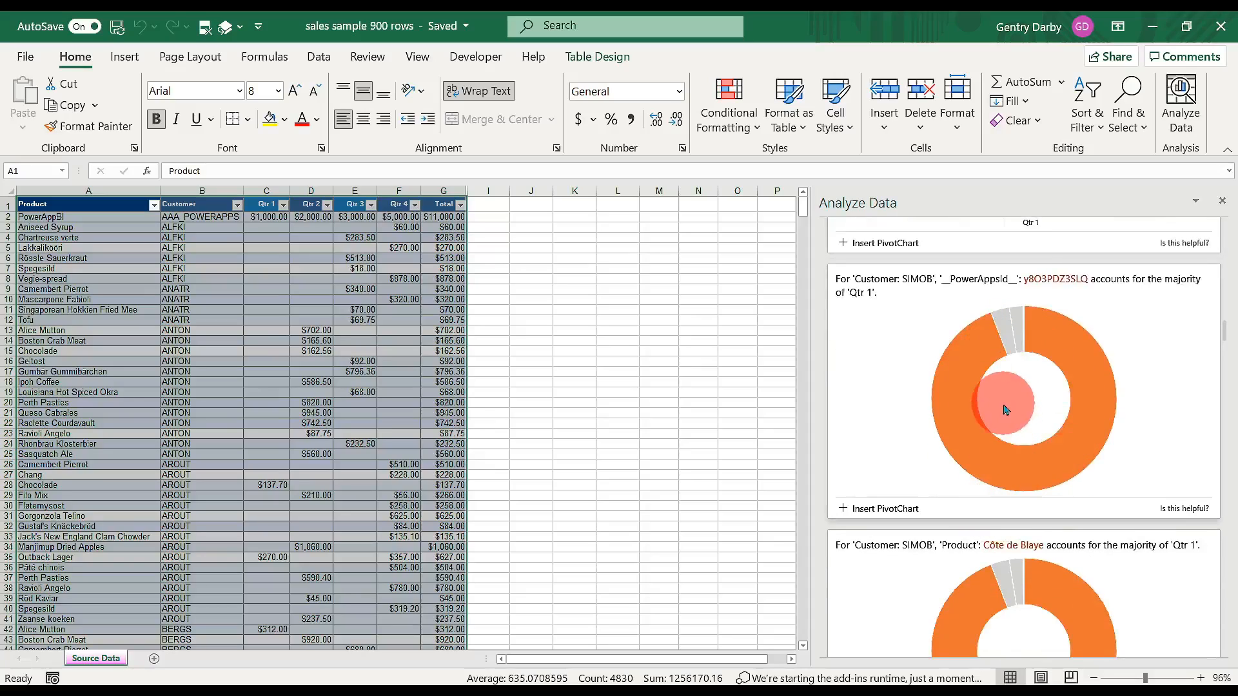
scroll(1004, 408, down, 7)
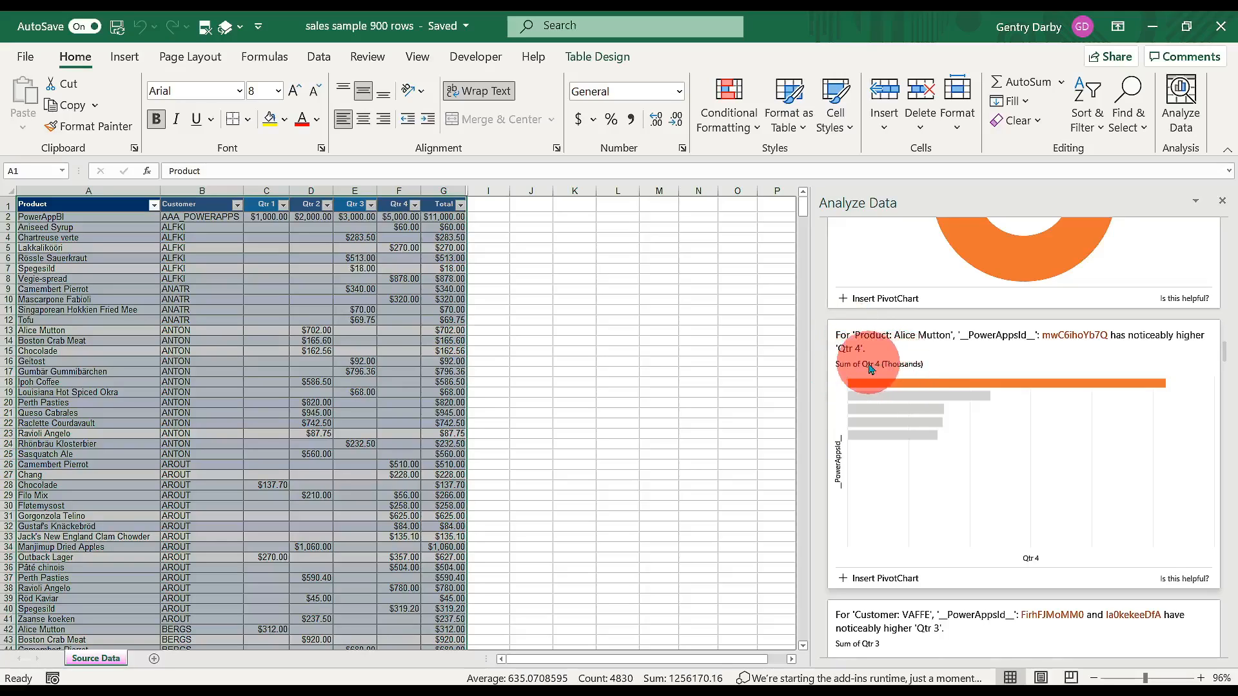
scroll(945, 396, down, 3)
scroll(947, 398, down, 6)
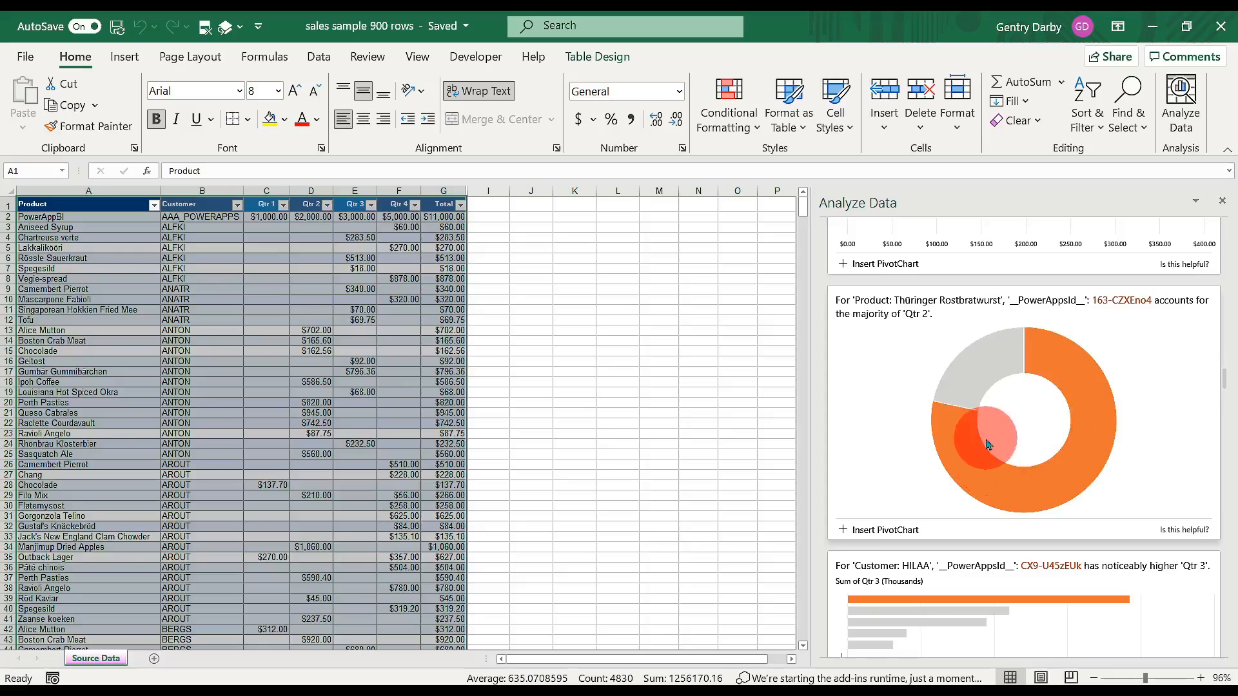
scroll(987, 445, down, 3)
scroll(995, 450, down, 6)
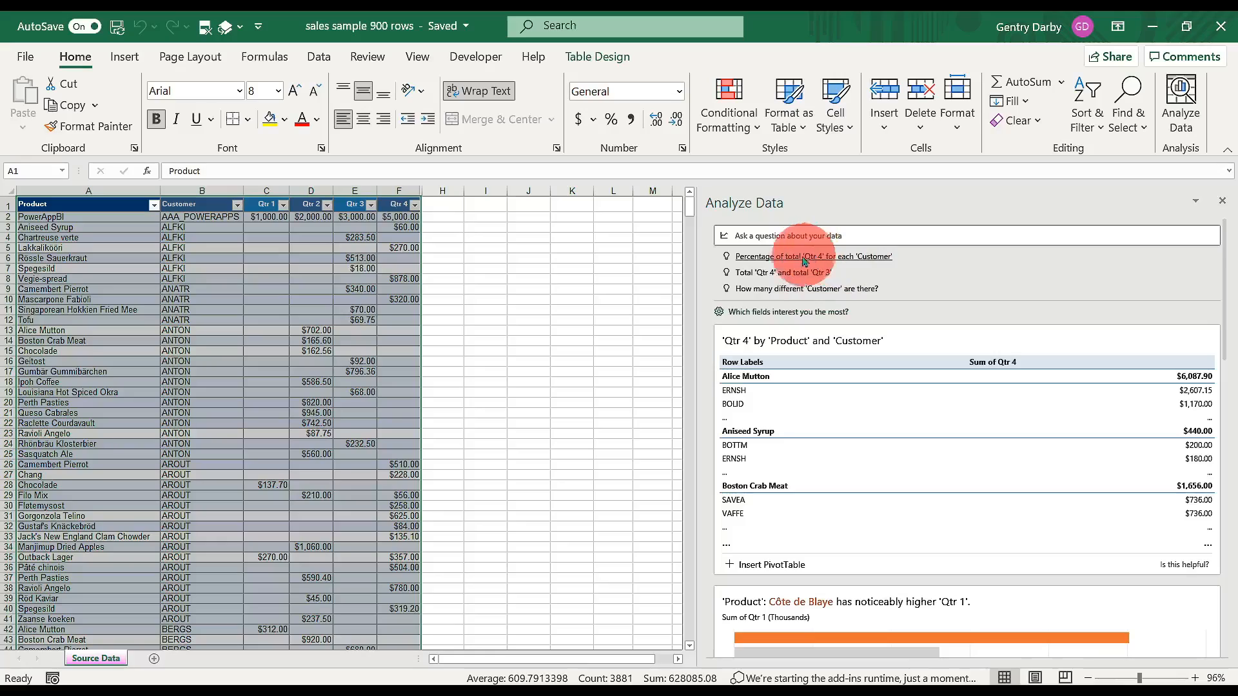
Chart the percentage of total Qtr 4 for each Customer, then select cell D10
click(863, 258)
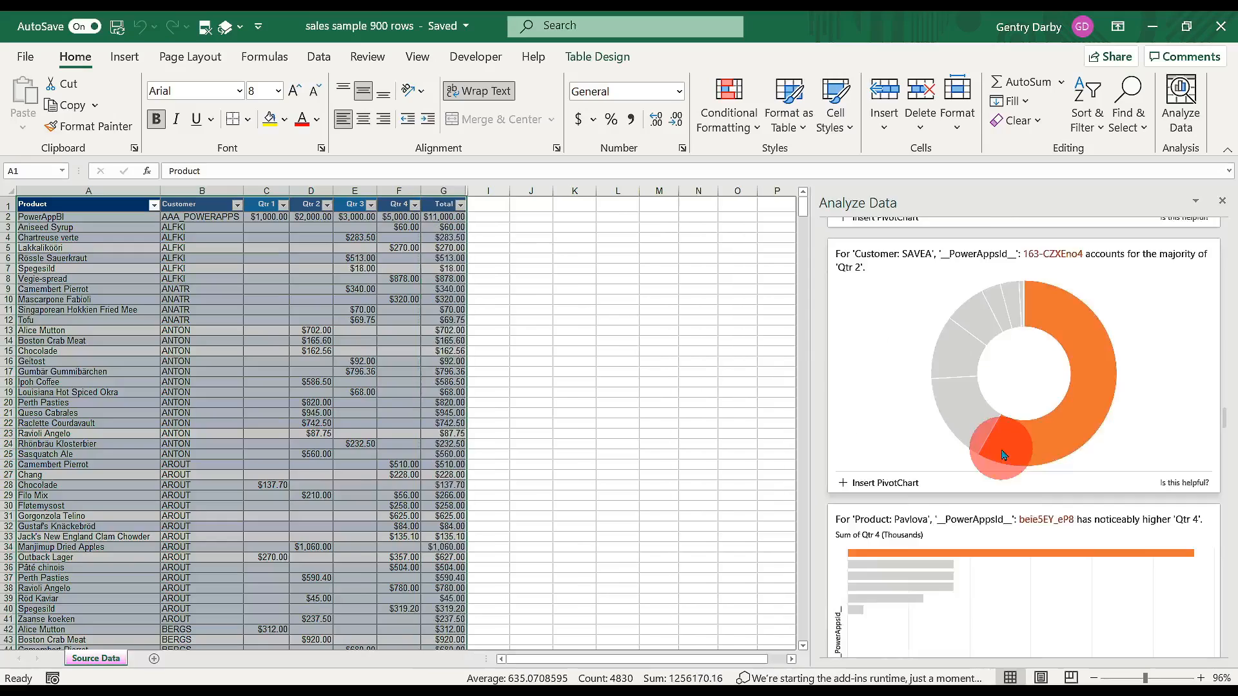
scroll(1004, 454, down, 3)
scroll(1004, 454, down, 3)
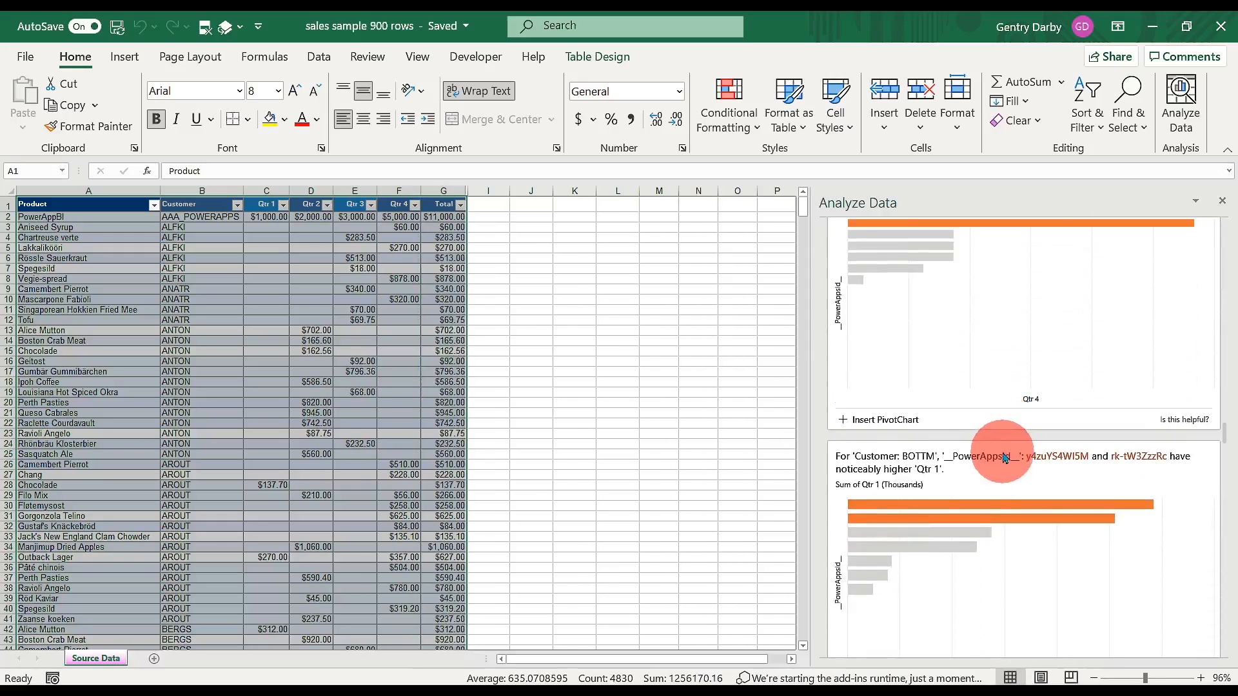
click(316, 300)
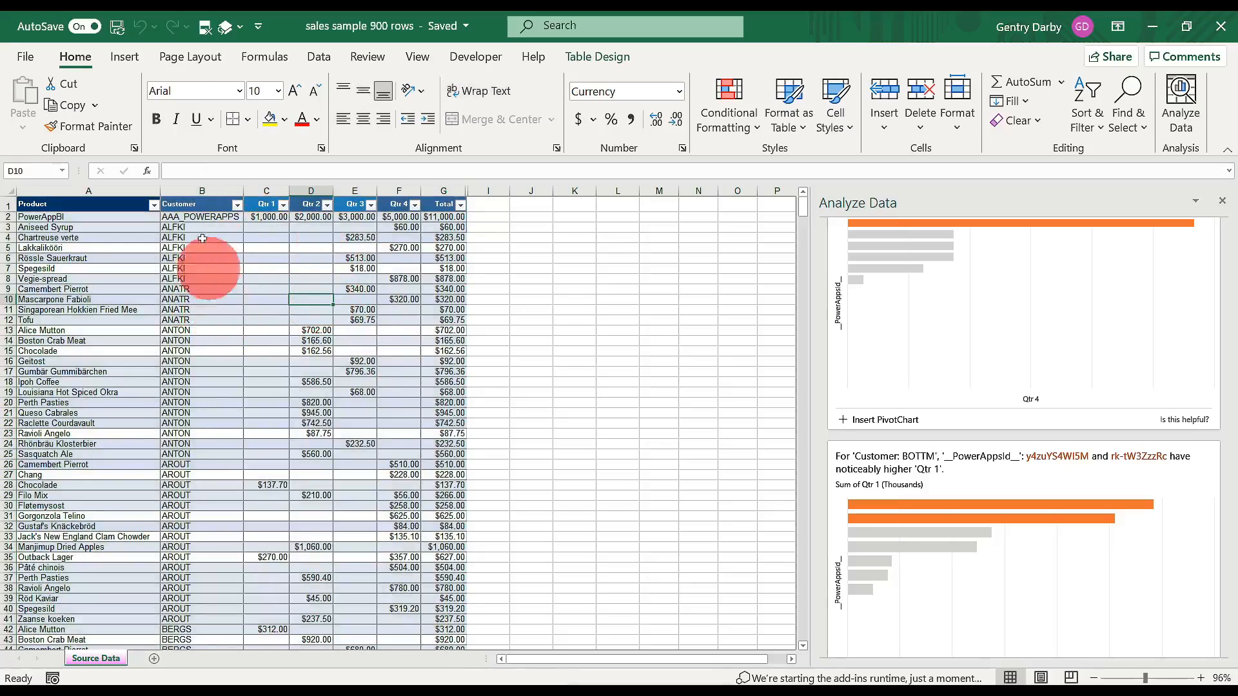
Compare recommended PivotTables and insert 'Average of Total by Customer' on a new sheet
click(124, 57)
click(107, 123)
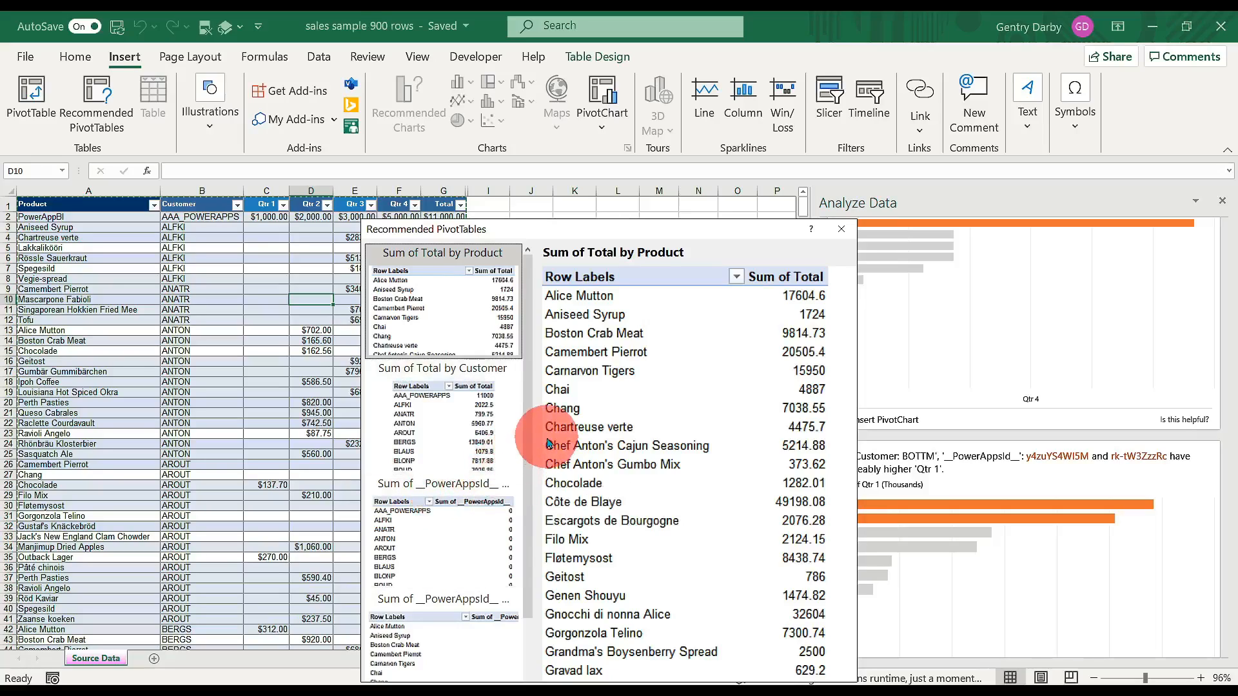
drag(645, 230, 546, 213)
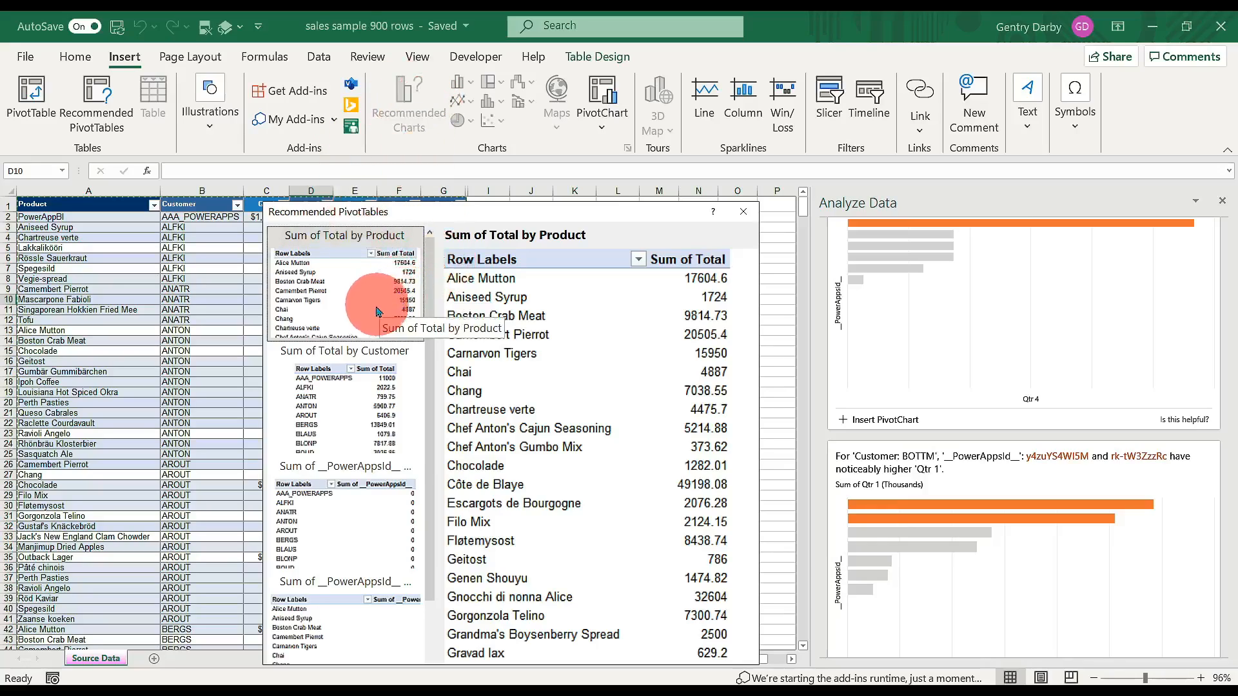
scroll(367, 374, down, 3)
scroll(368, 374, up, 3)
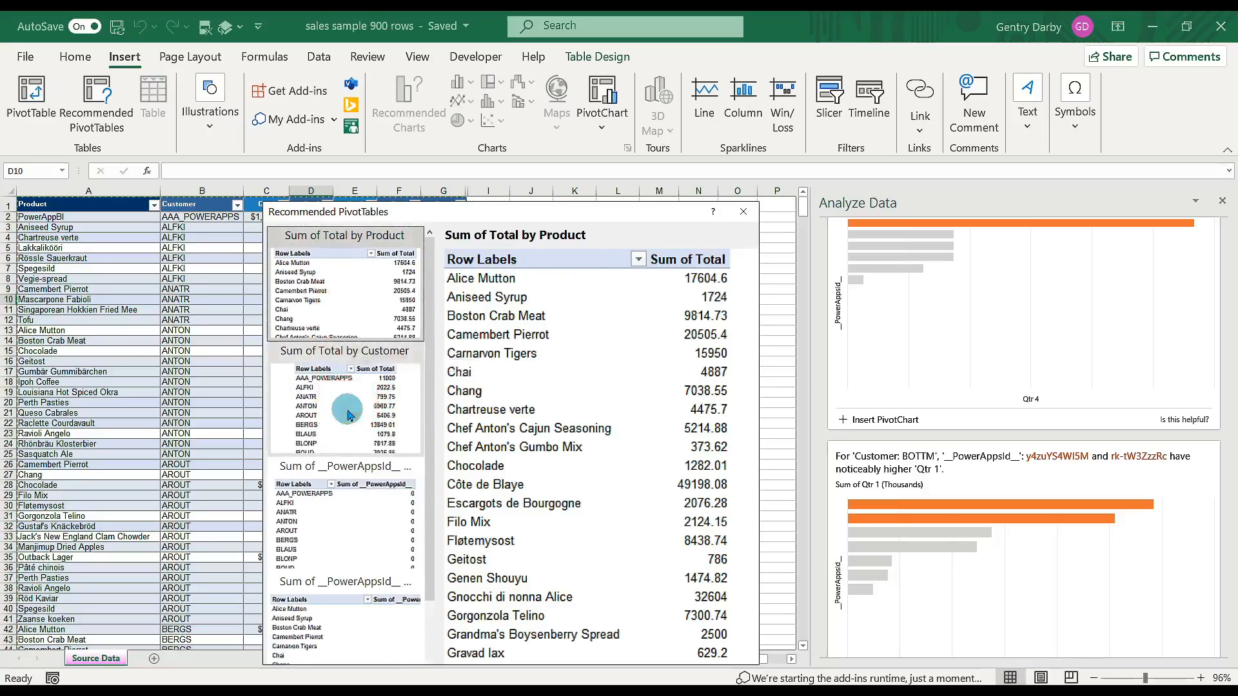
click(356, 451)
scroll(356, 455, down, 3)
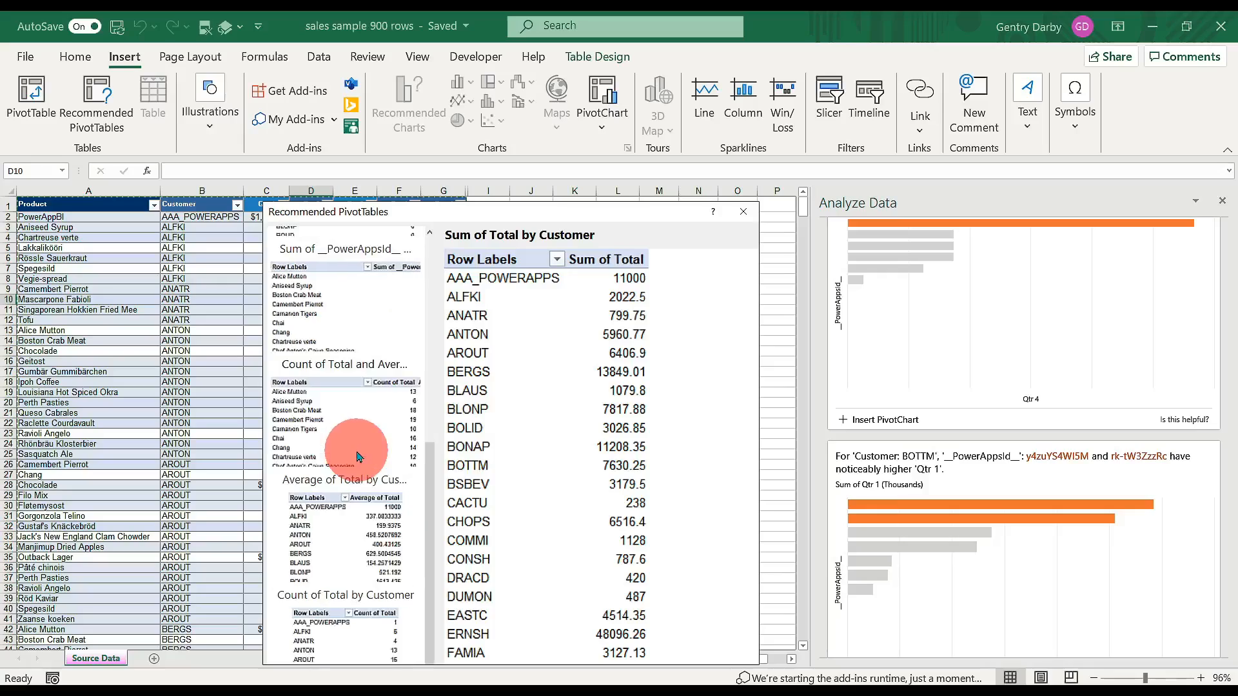
click(357, 430)
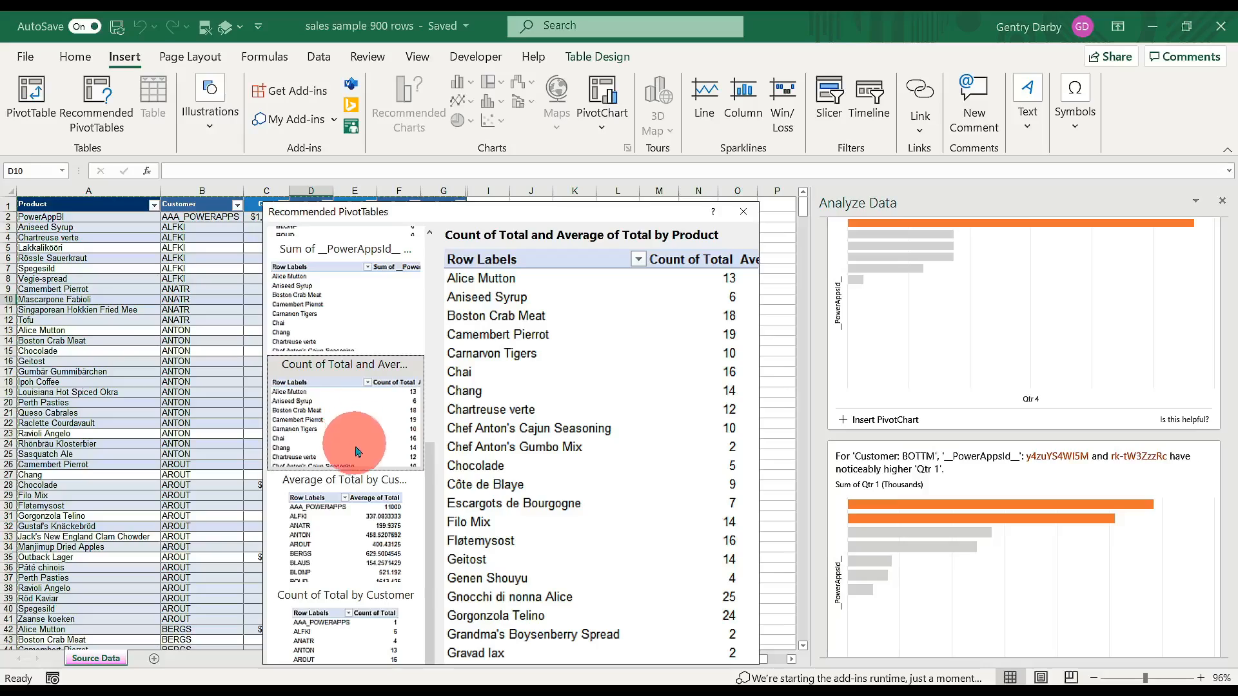
click(367, 538)
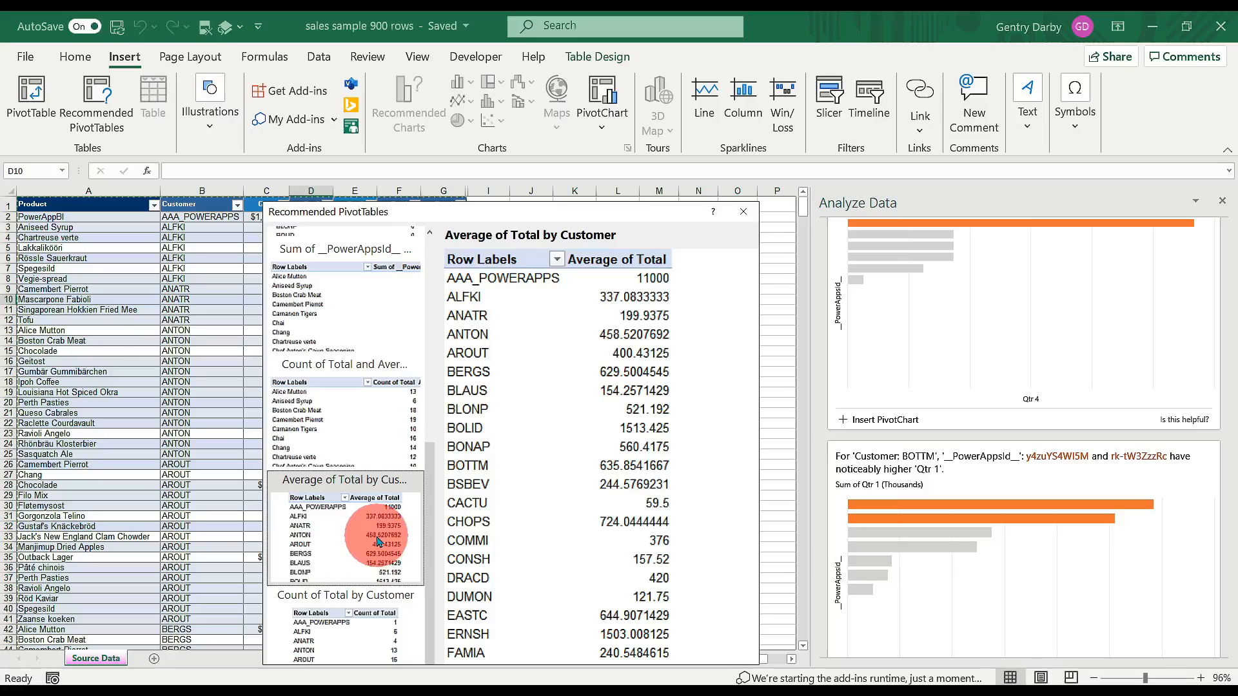
drag(442, 210, 444, 118)
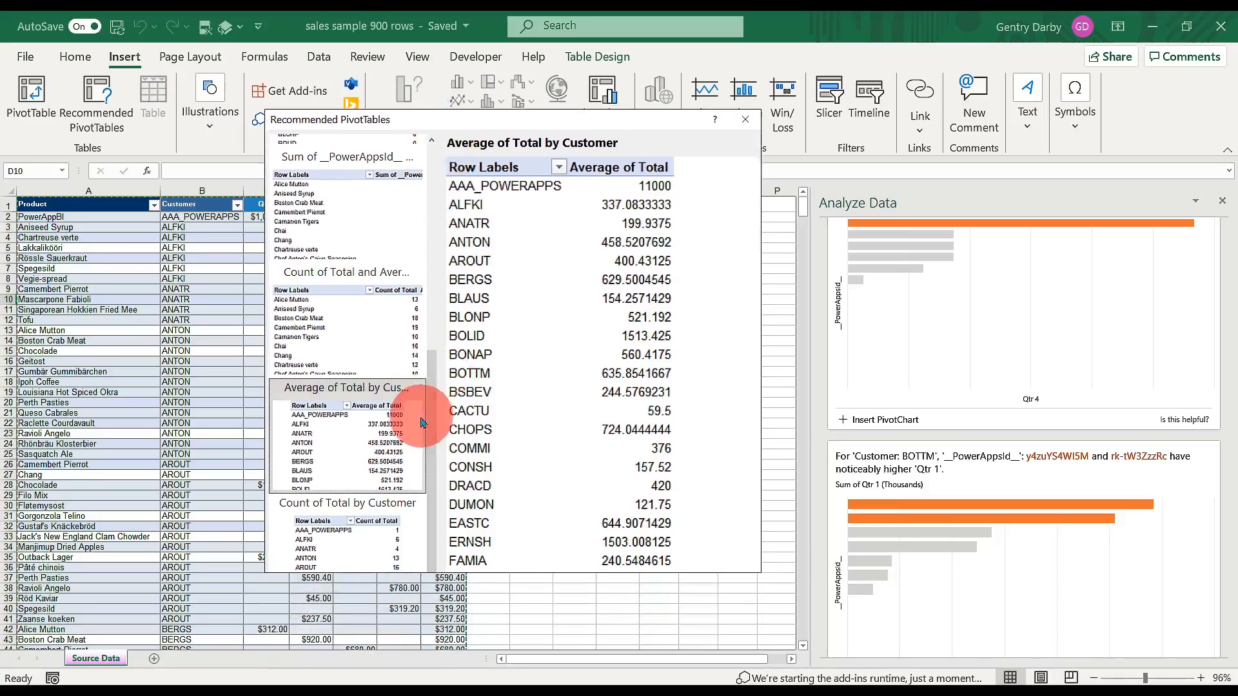
double_click(353, 440)
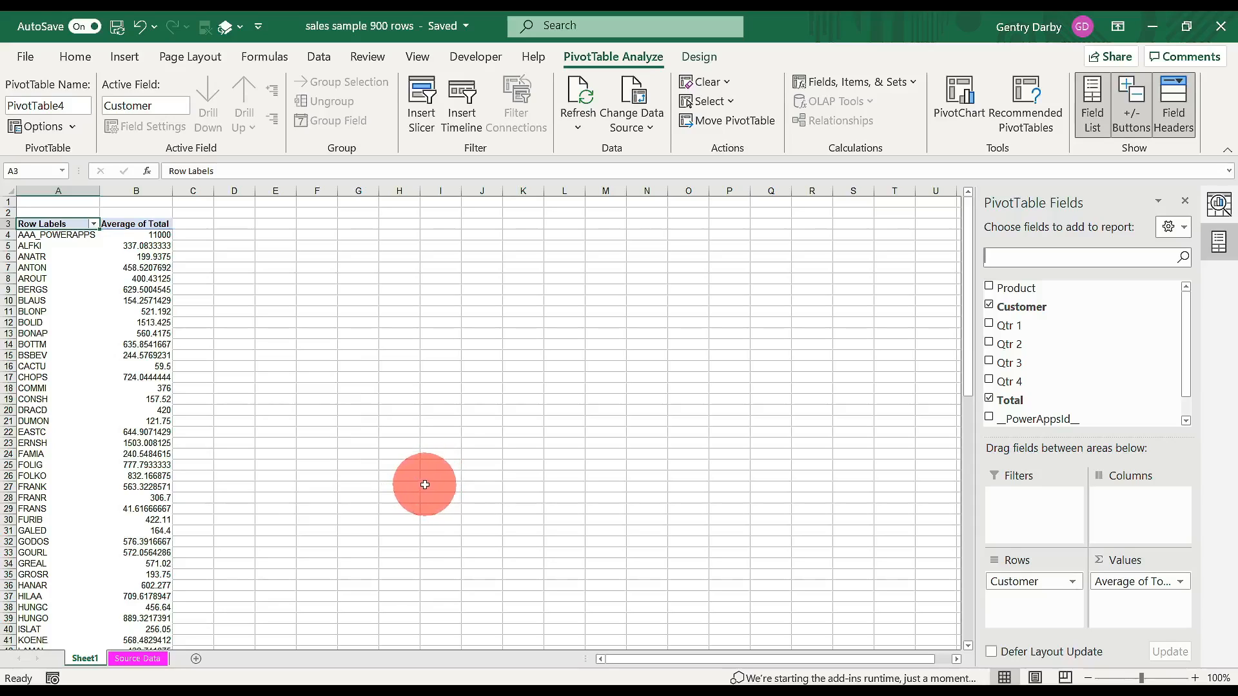
Run Analyze Data from the Home ribbon on the Average of Total by Customer PivotTable
click(75, 56)
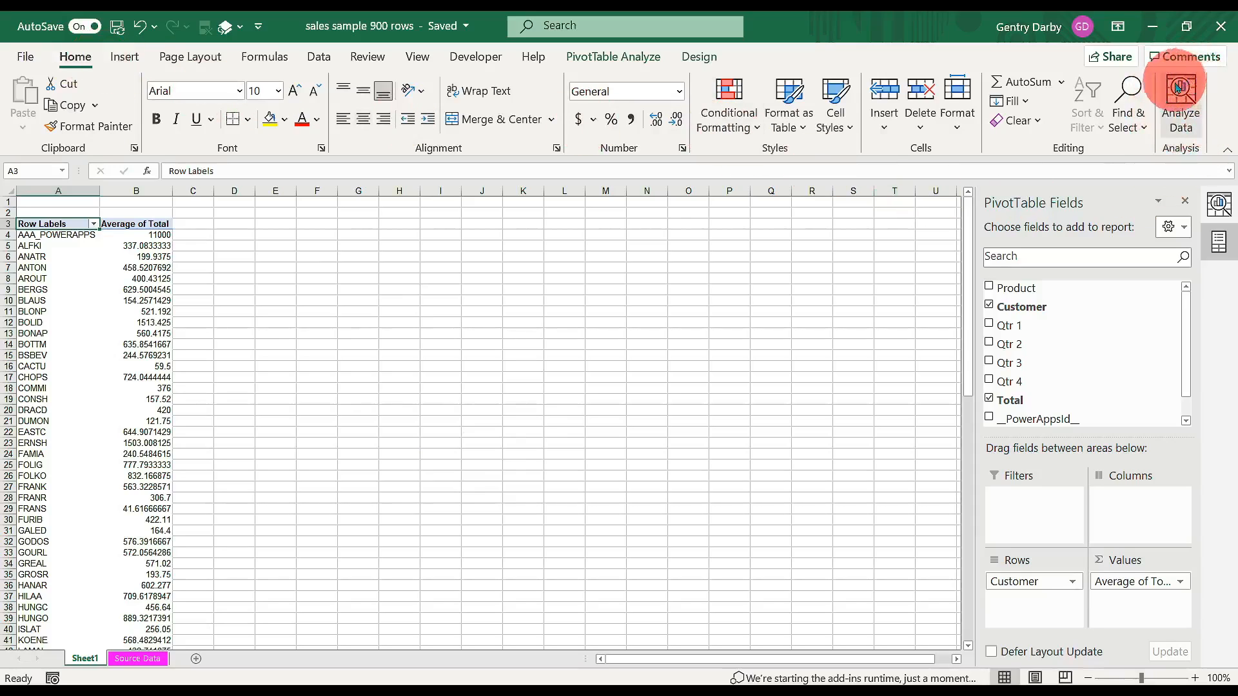
click(1195, 126)
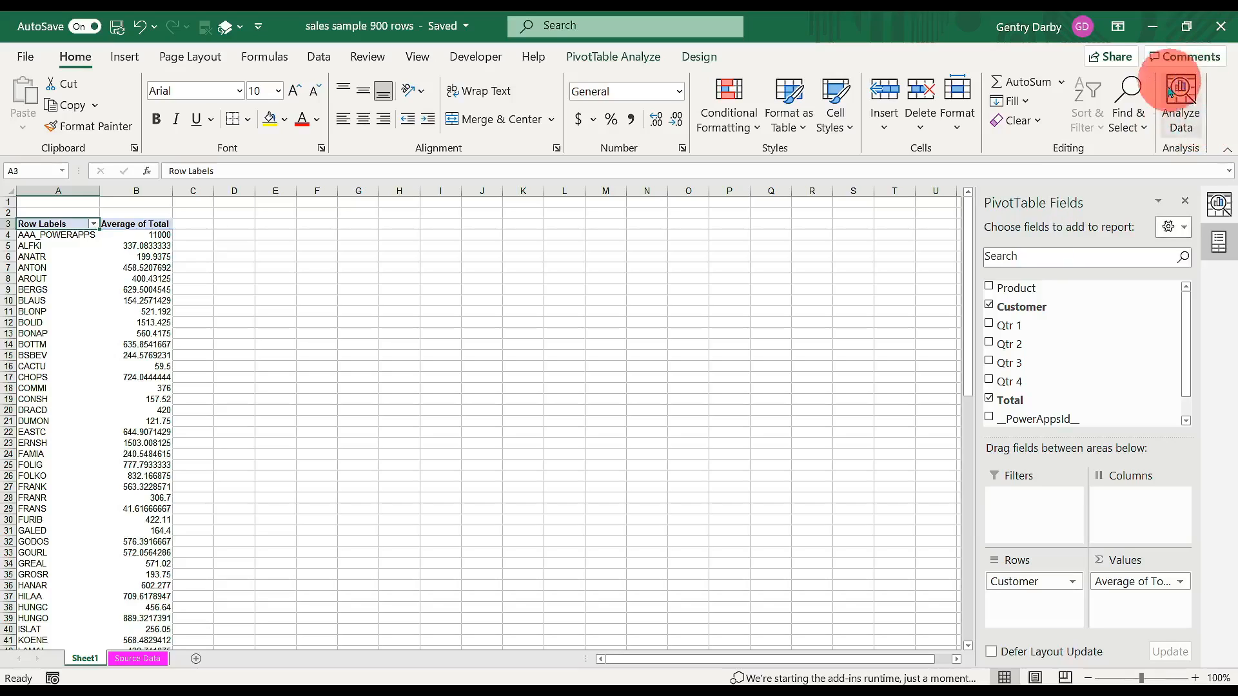